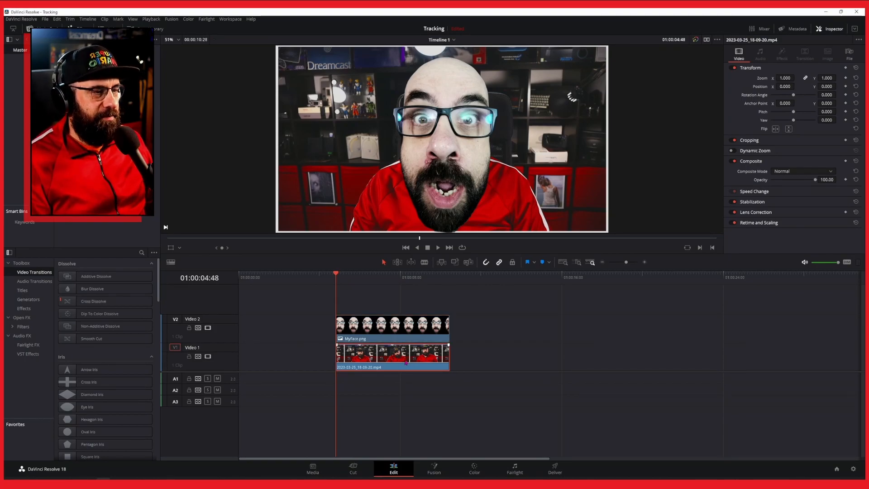
Select the face image and video clips on the timeline and combine them into a new Fusion clip.
click(392, 334)
drag(414, 396, 388, 323)
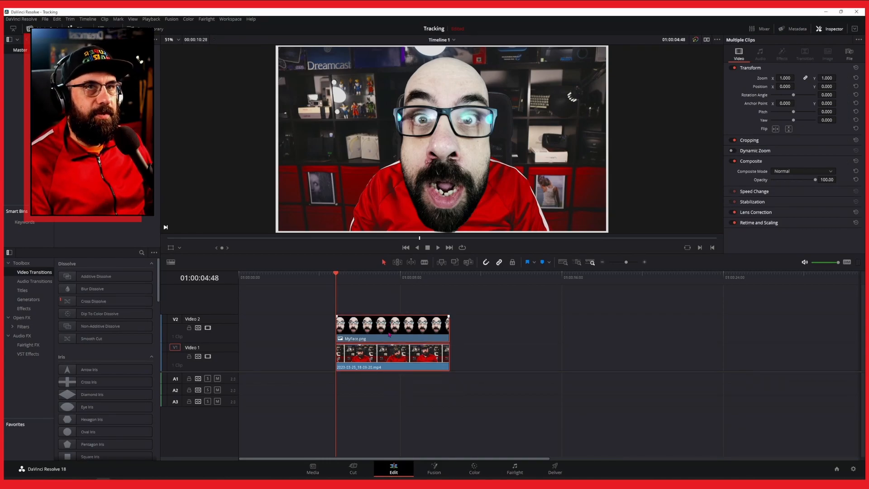
right_click(389, 335)
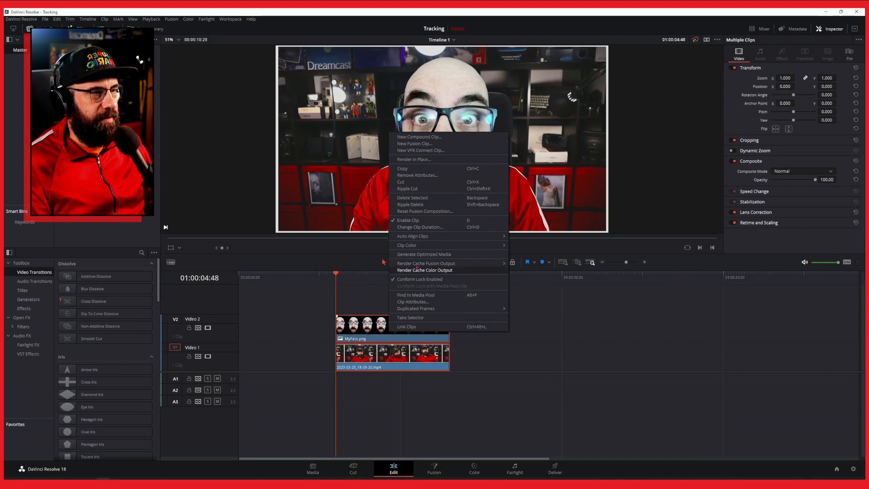
click(431, 144)
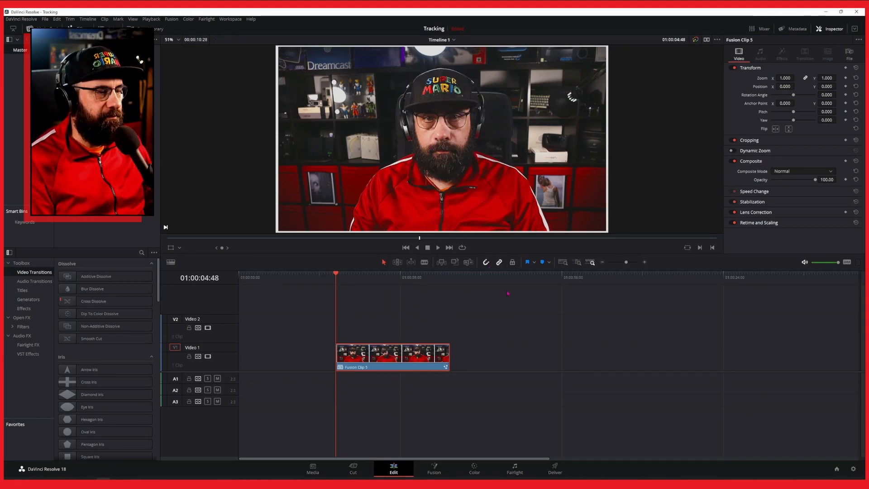
Open the Fusion clip on the Fusion page and spread the MediaIn, Merge and MediaOut nodes apart.
click(438, 472)
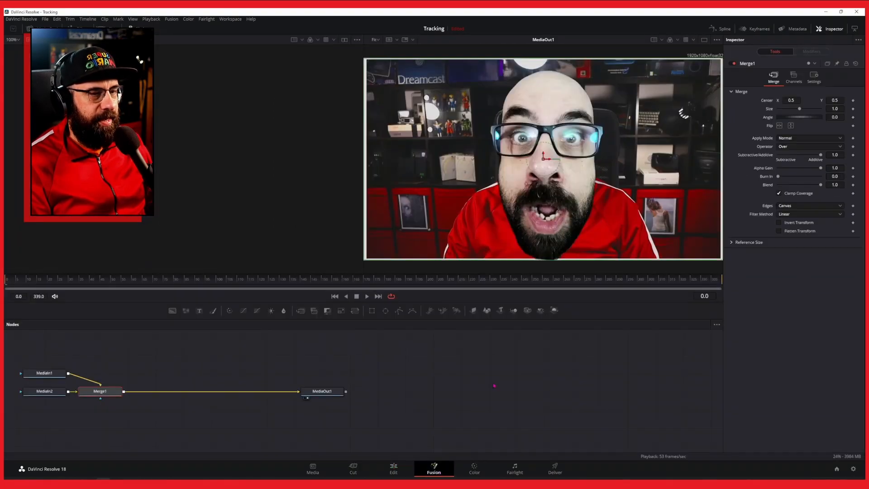
drag(322, 391, 368, 390)
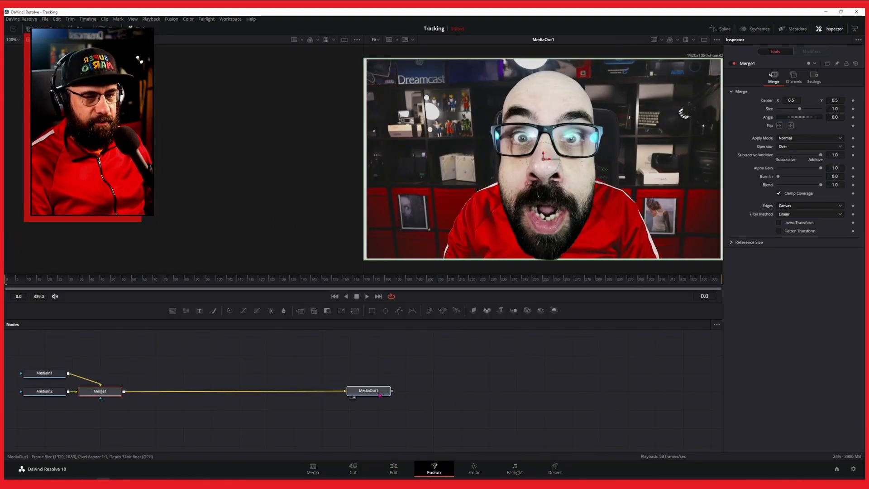
drag(115, 393, 230, 393)
drag(44, 373, 64, 354)
drag(59, 392, 76, 408)
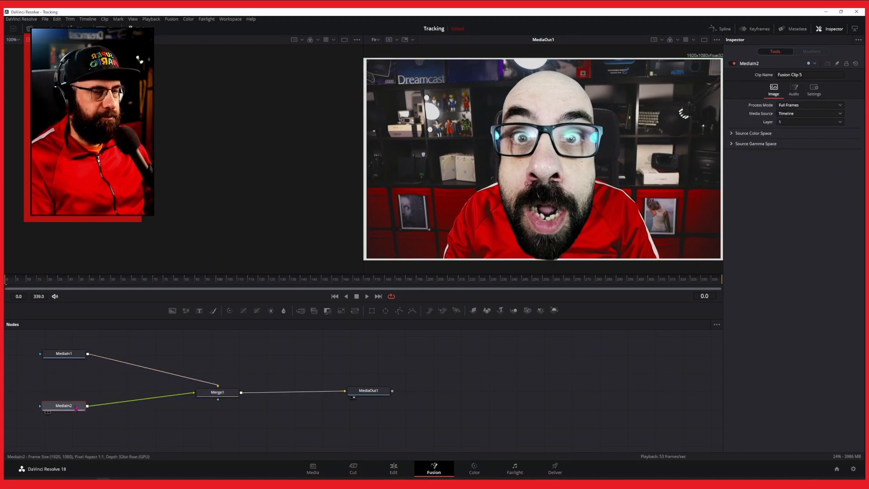
Show MediaIn1 in the left viewer for comparison, then clear the left viewer again.
click(74, 355)
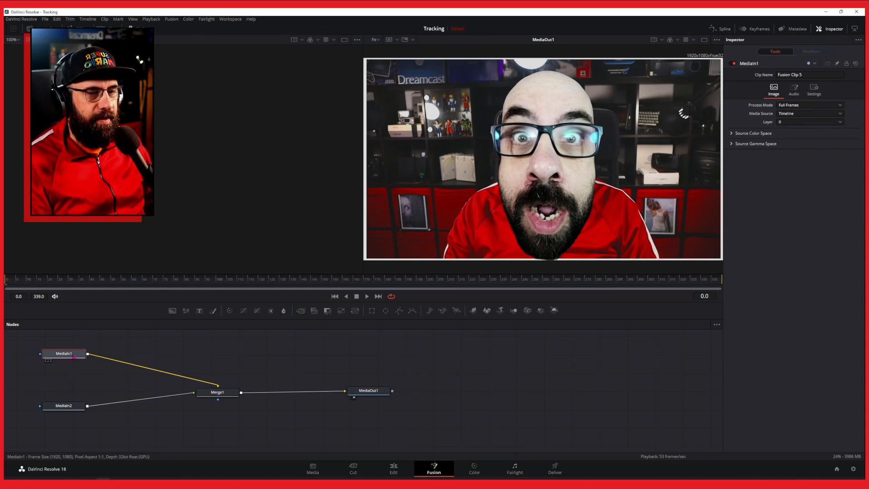
right_click(73, 357)
mouse_move(113, 155)
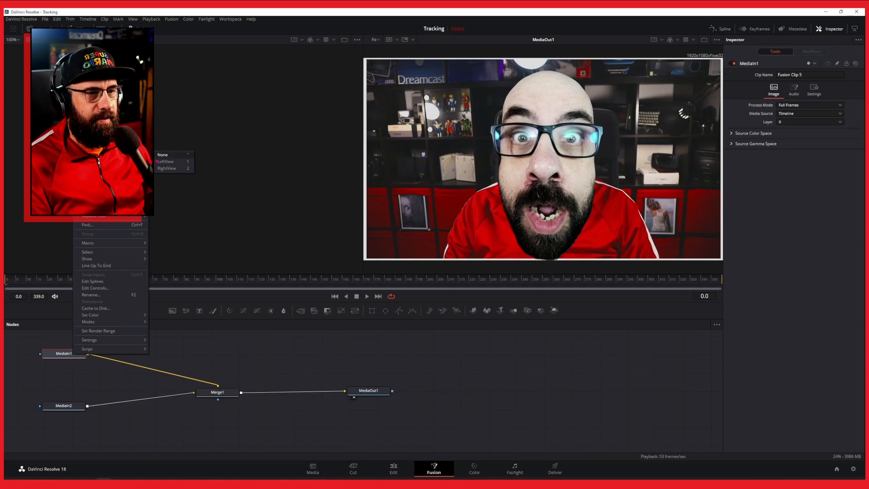
click(166, 162)
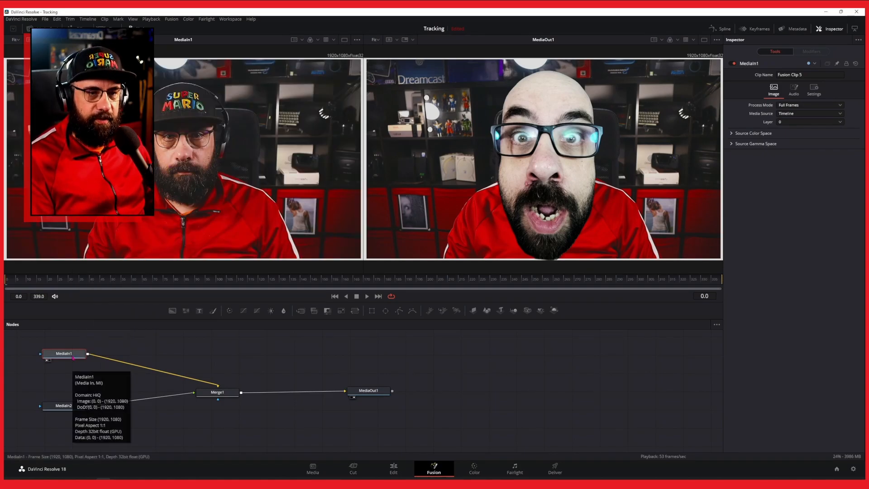
right_click(73, 358)
mouse_move(113, 156)
click(166, 157)
Rename the MediaIn1 node to MainClip.
right_click(73, 354)
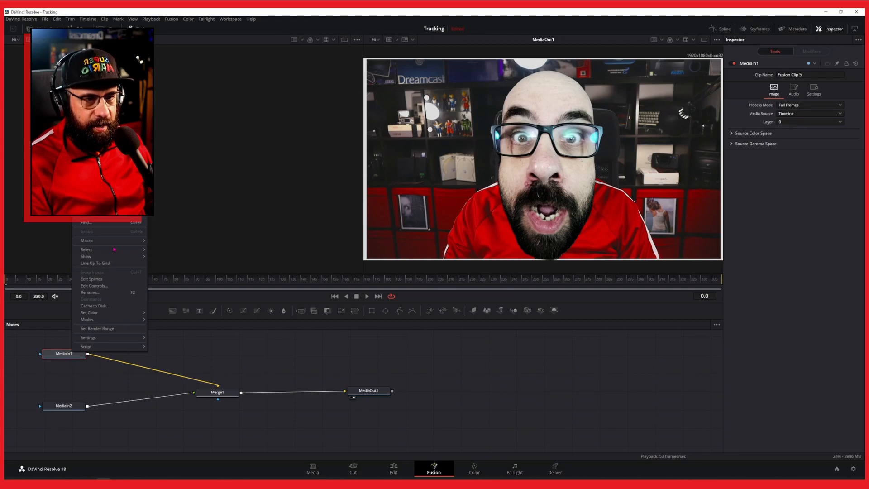
click(90, 293)
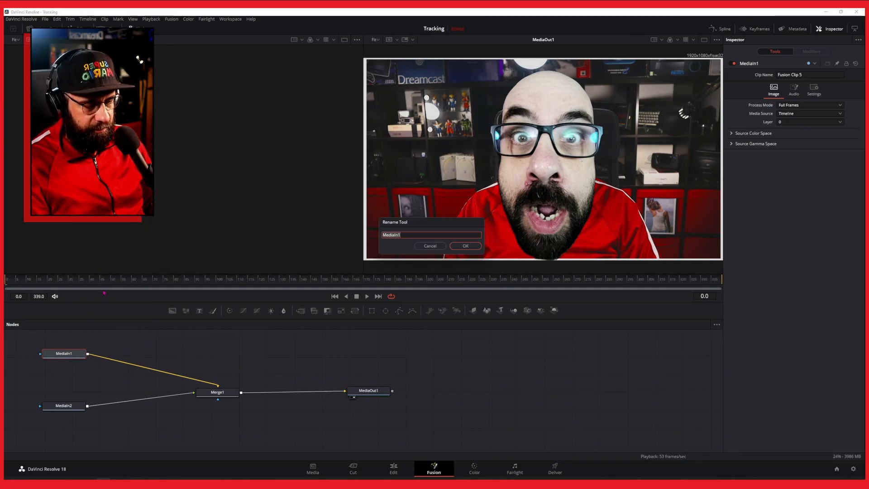
text(Main C)
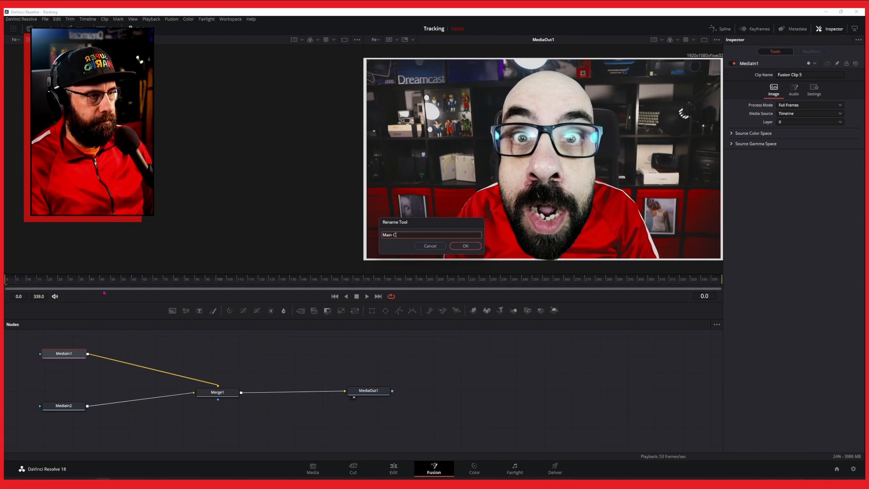
key(Return)
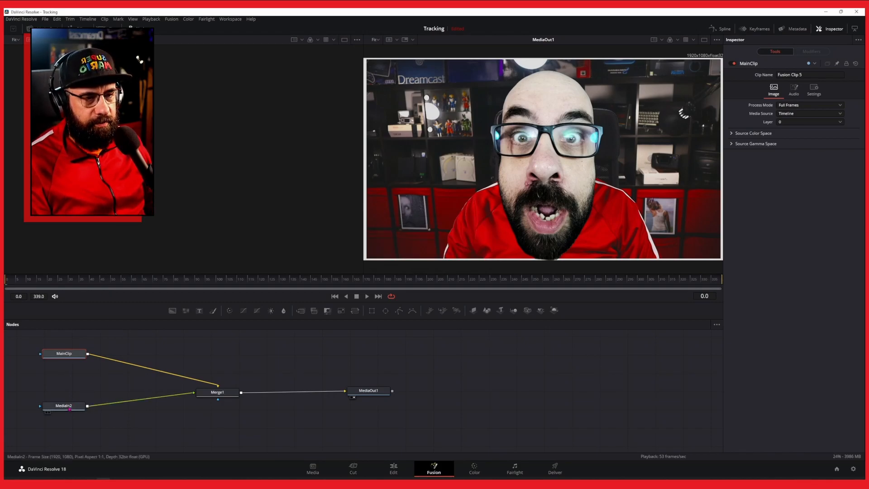
Rename the MediaIn2 node to Funnyface.
right_click(68, 405)
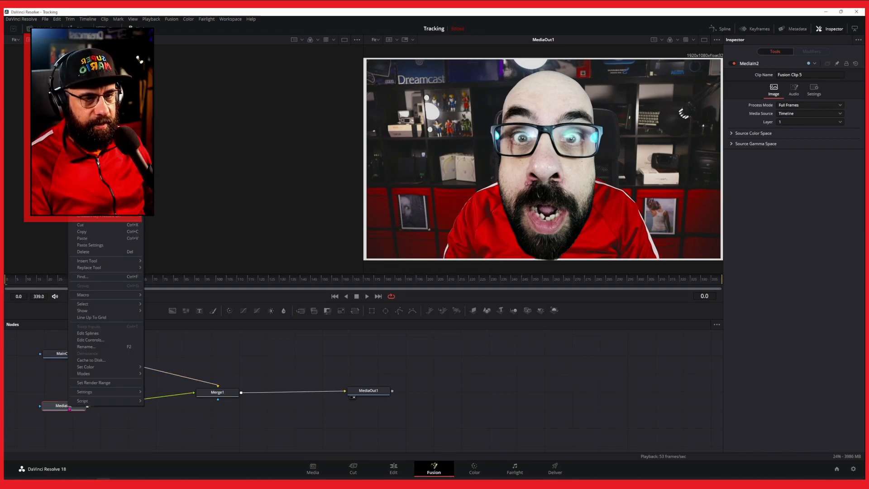
click(86, 346)
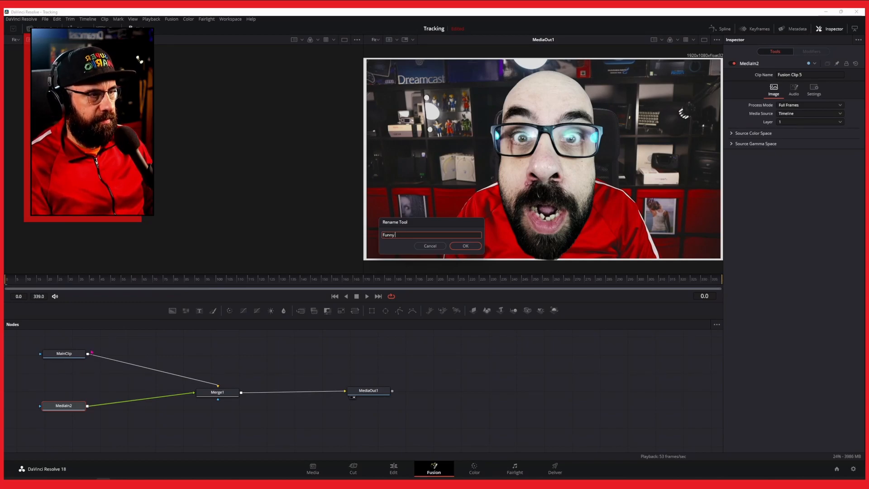
key(Return)
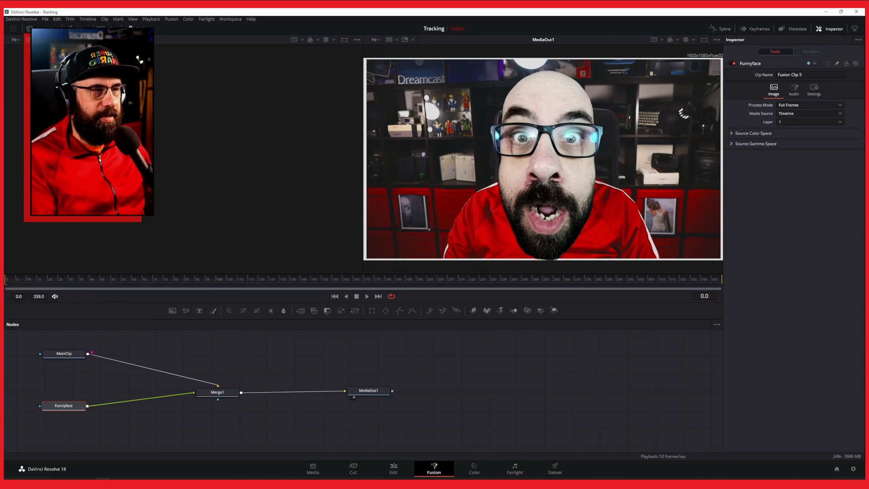
click(72, 354)
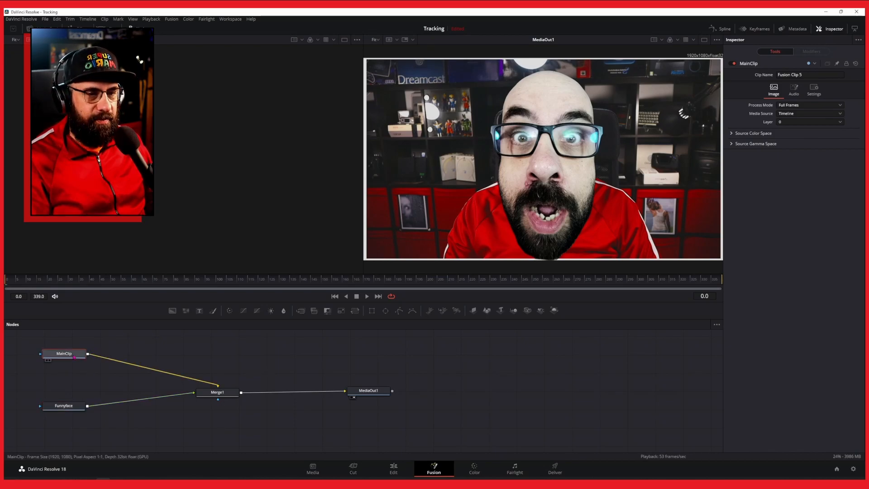
drag(71, 354, 75, 352)
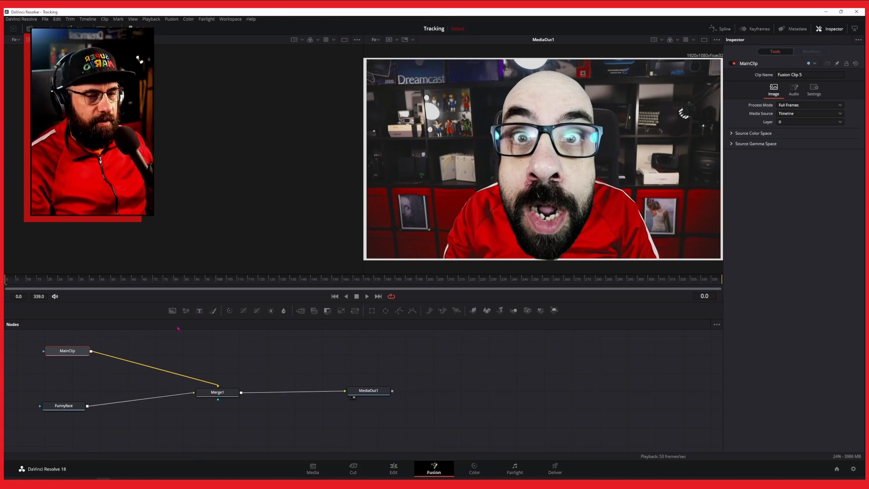
Add a Transform node after Funnyface and move the face toward the left side of the frame.
click(62, 406)
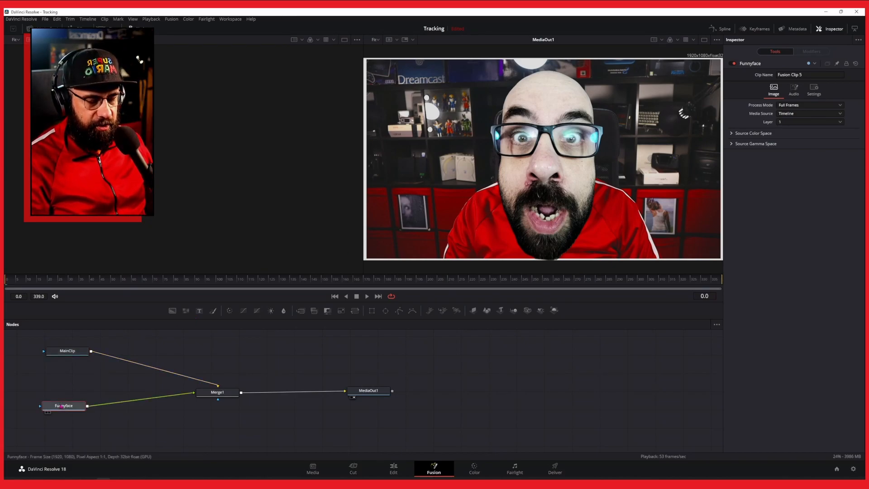
key(shift+space)
text(pla)
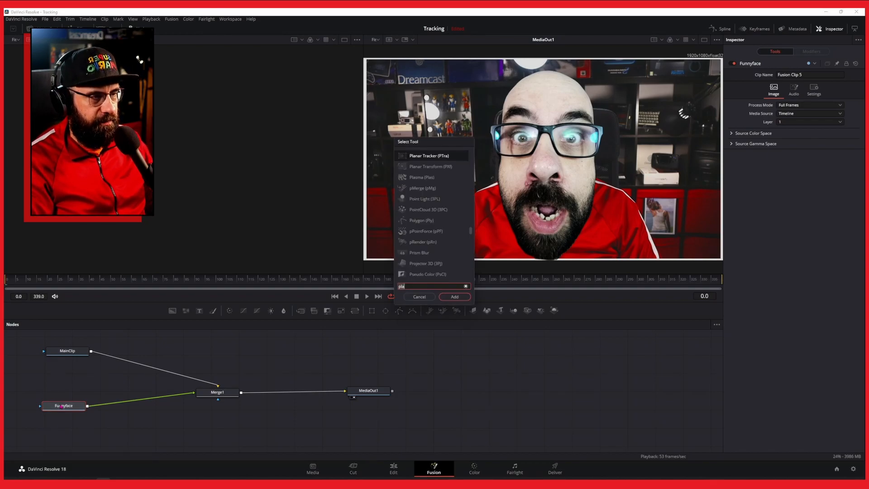
key(BackSpace)
key(BackSpace)
key(BackSpace)
text(tran)
click(413, 208)
click(455, 297)
drag(119, 406, 134, 406)
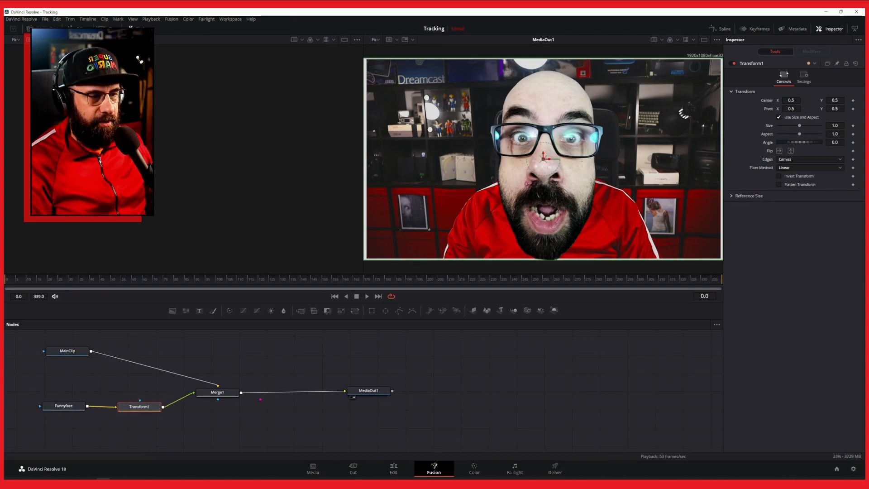
drag(546, 164, 423, 155)
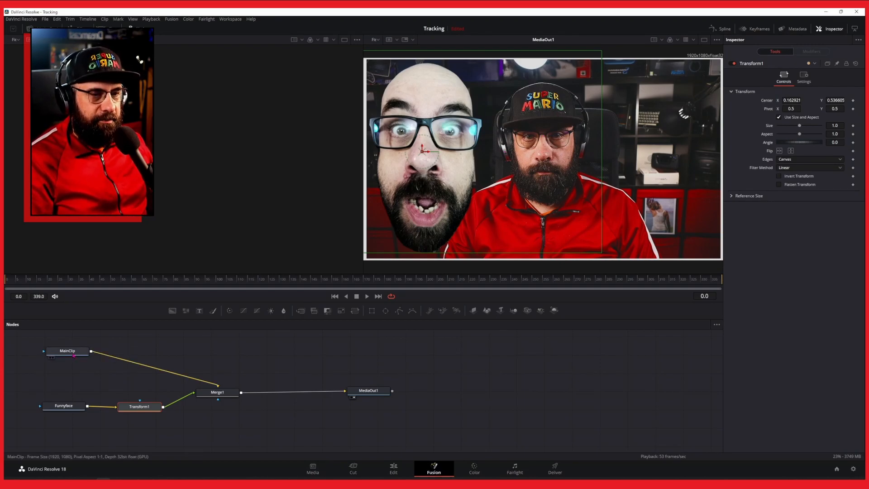
Add a Planar Tracker node after the MainClip node.
click(72, 352)
key(shift+space)
text(Transform)
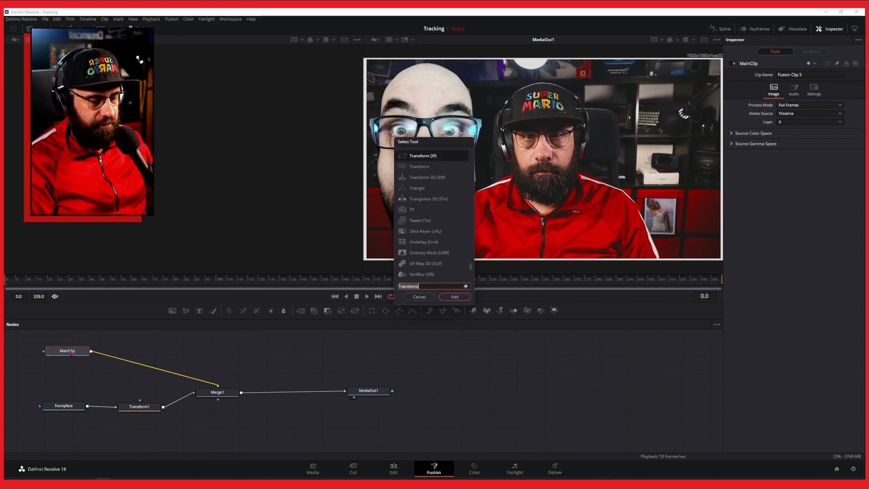
text(tra)
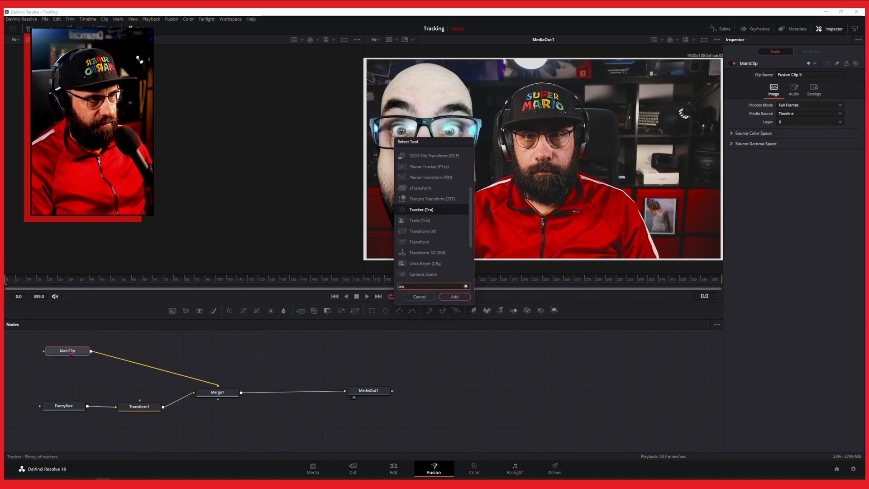
key(BackSpace)
key(BackSpace)
key(BackSpace)
text(plana)
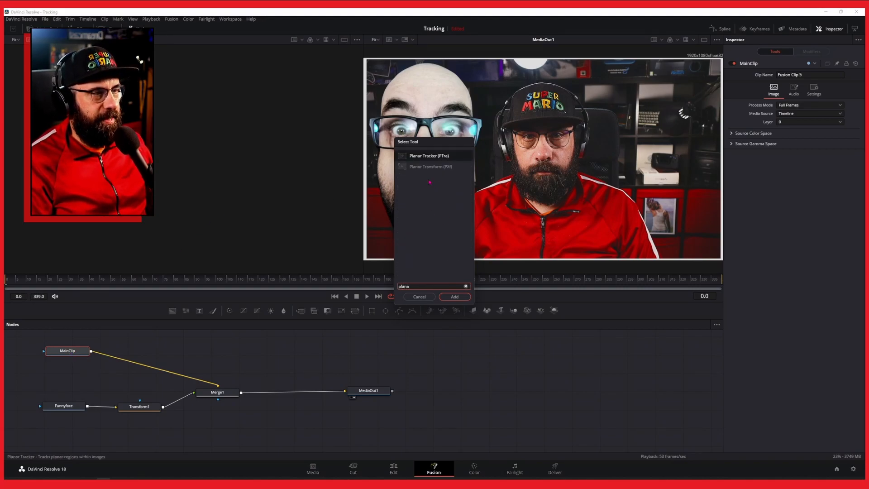
click(454, 297)
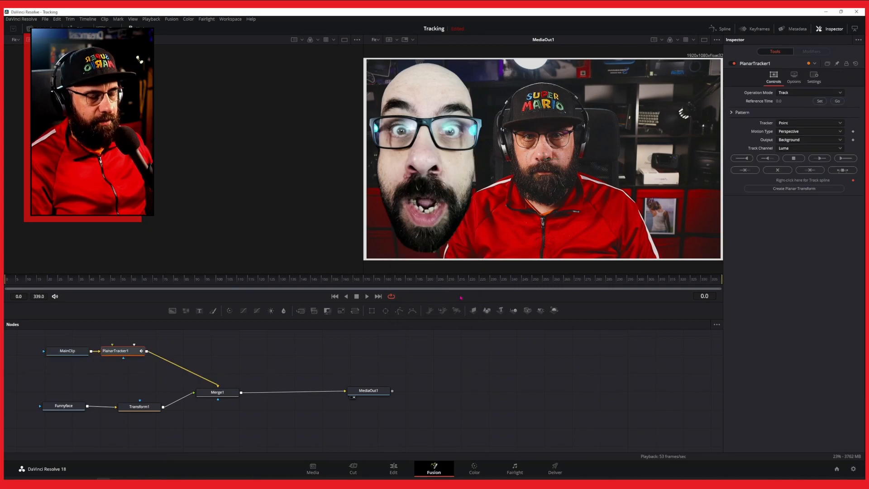
drag(122, 350, 136, 353)
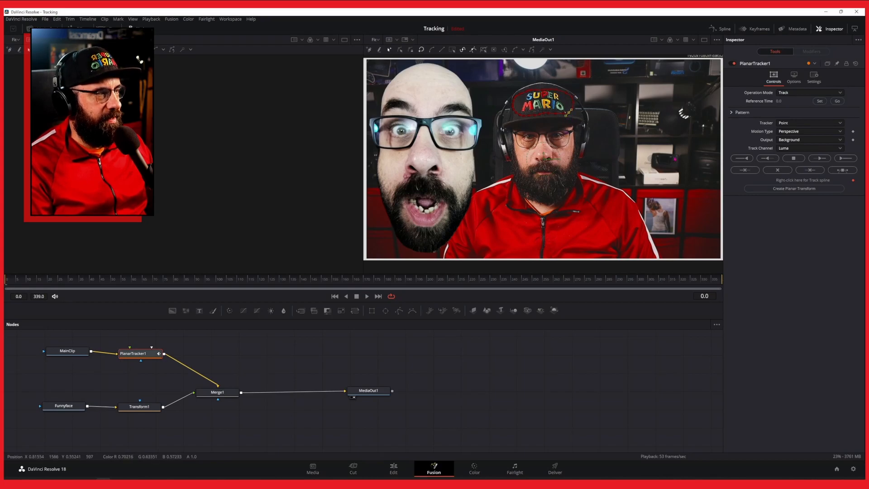
Track the hat region forward through the clip and create a Planar Transform node from the tracker.
click(844, 159)
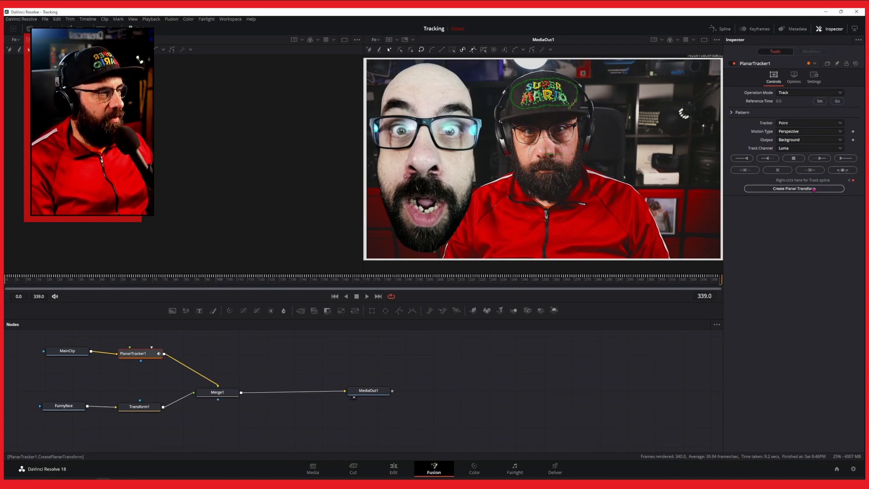
click(790, 189)
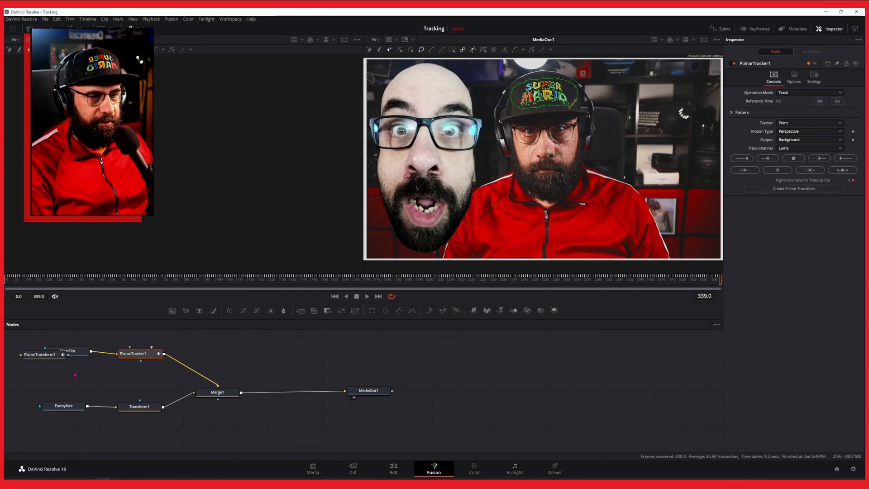
drag(47, 357, 117, 385)
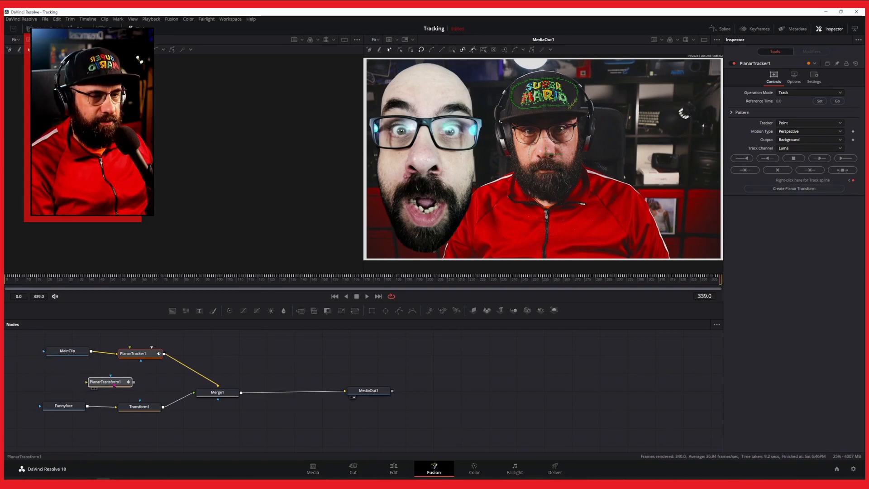
Insert the Planar Transform node between Funnyface and Transform1, then play back the result.
drag(217, 392, 244, 389)
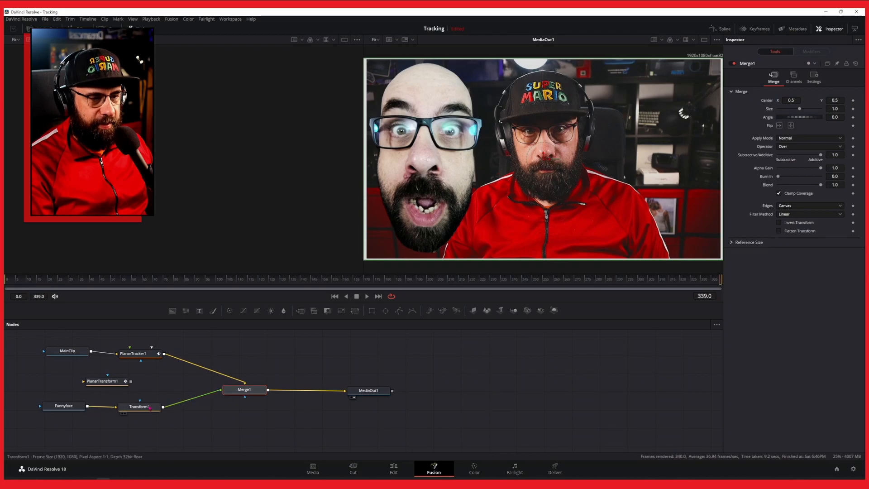
drag(139, 407, 179, 403)
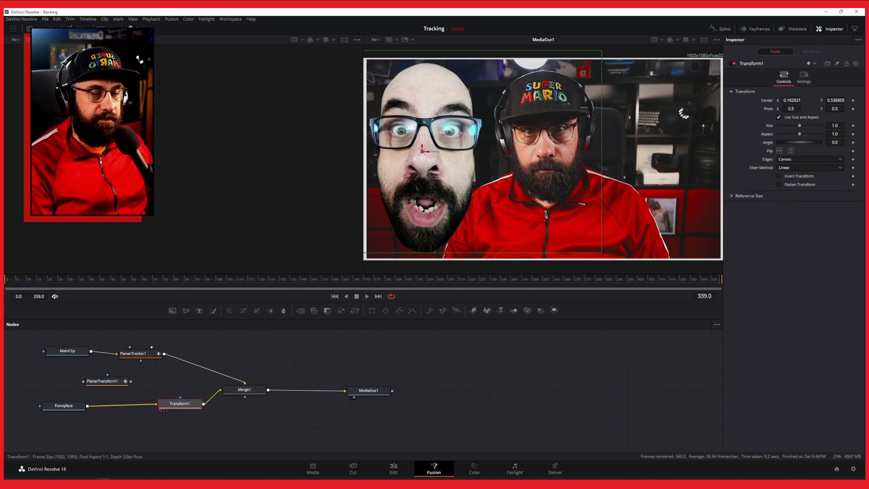
drag(104, 381, 119, 407)
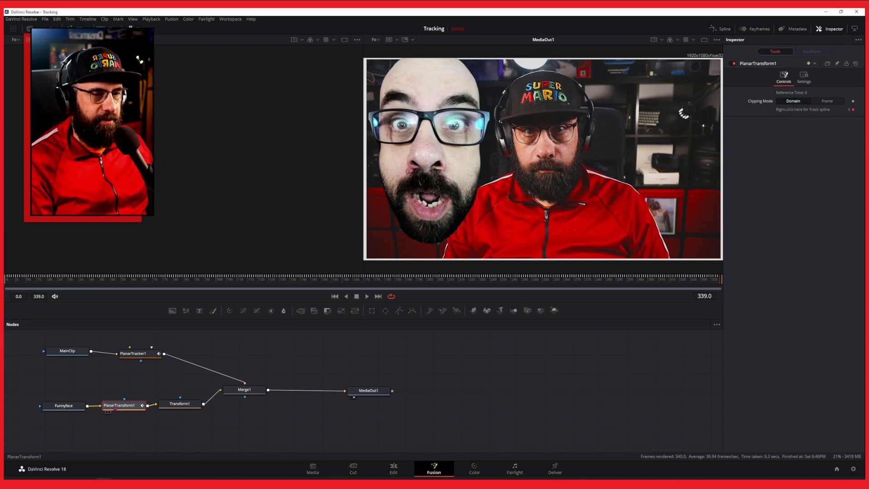
drag(180, 403, 186, 403)
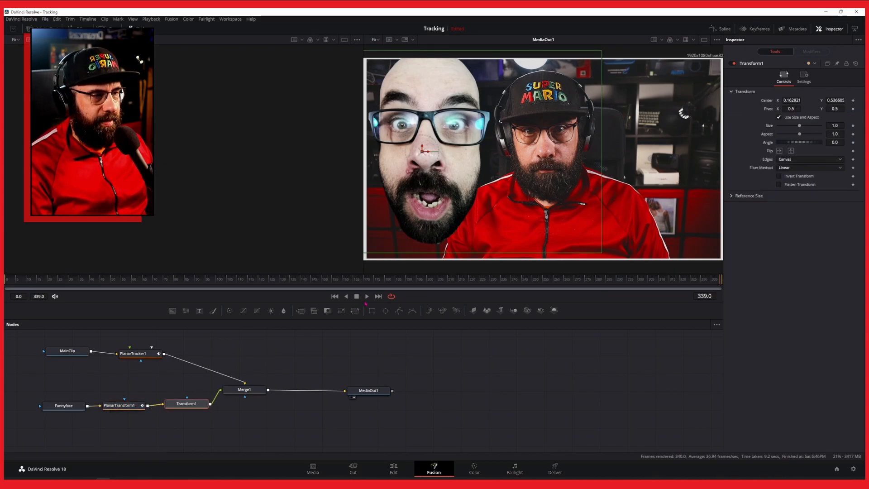
click(366, 296)
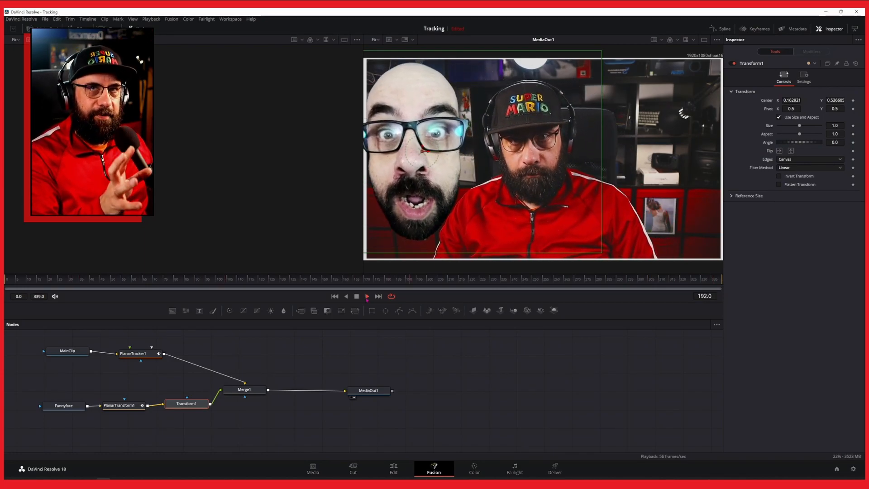
Stop playback, move the funny face over the presenter's head and shrink it to a size of about 0.67.
click(357, 297)
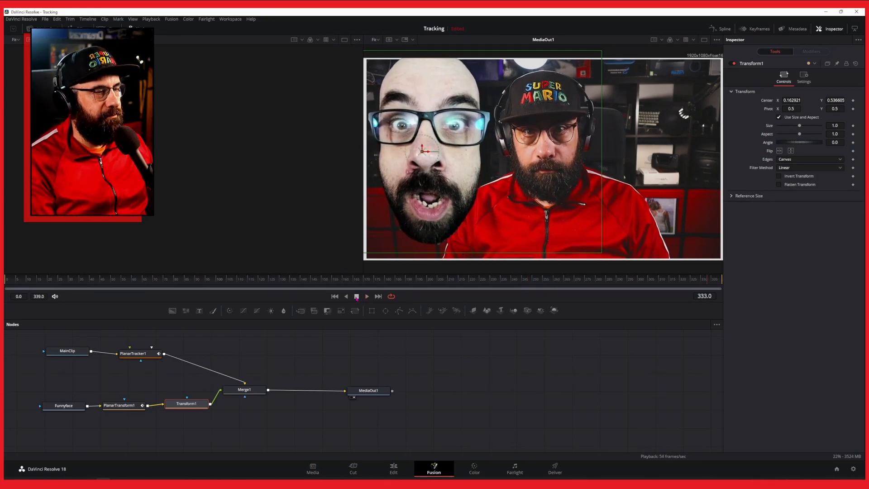
drag(422, 154, 528, 156)
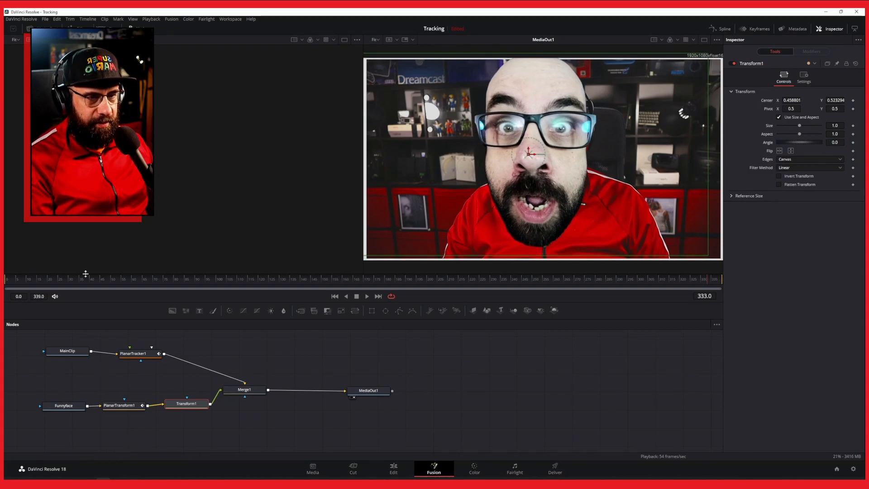
drag(32, 279, 7, 279)
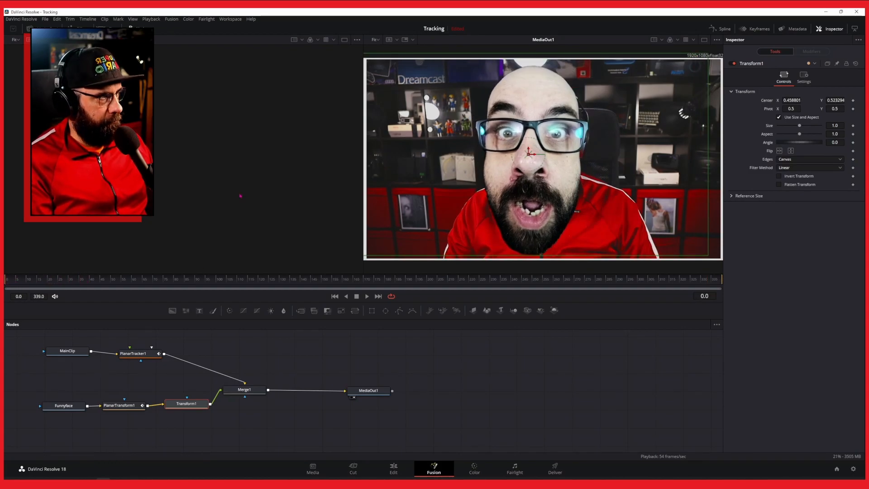
drag(799, 124, 792, 126)
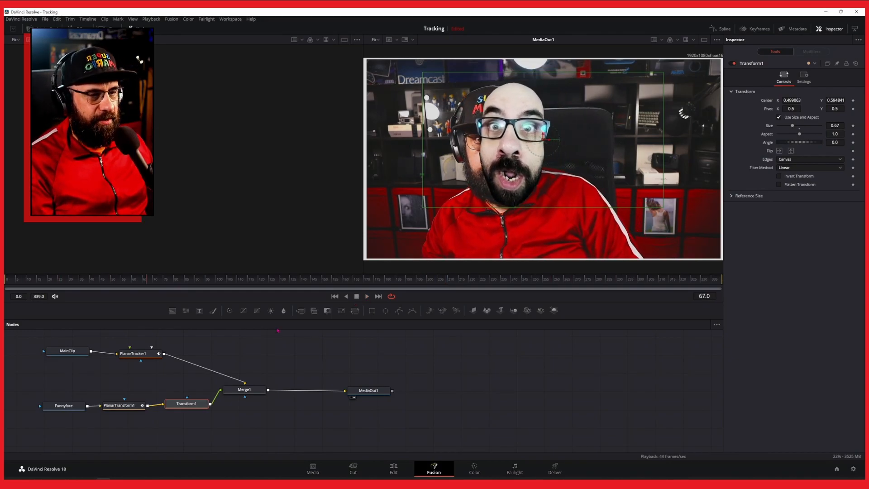
Check the Planar Tracker's motion type options and scrub through the clip to review the tracked alignment.
click(146, 356)
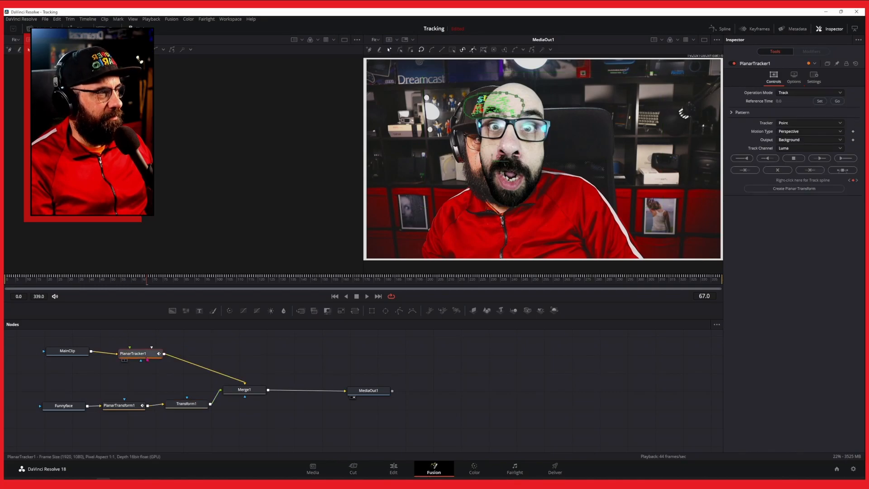
click(808, 134)
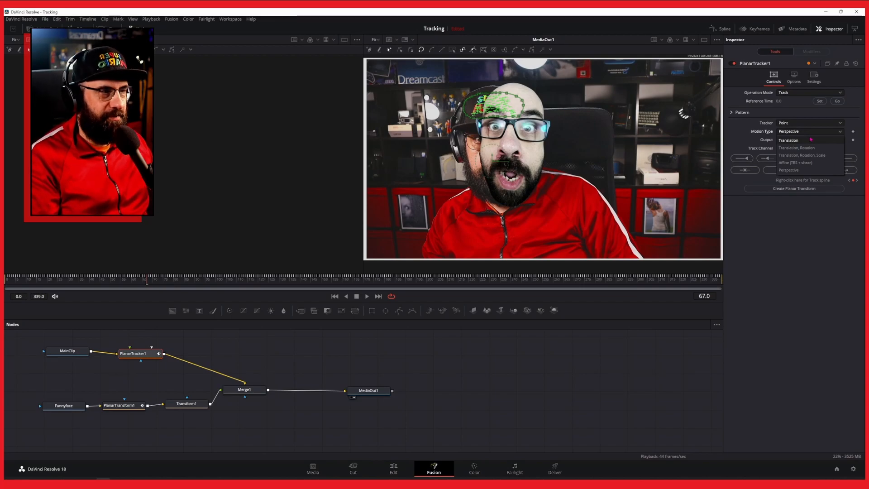
click(683, 68)
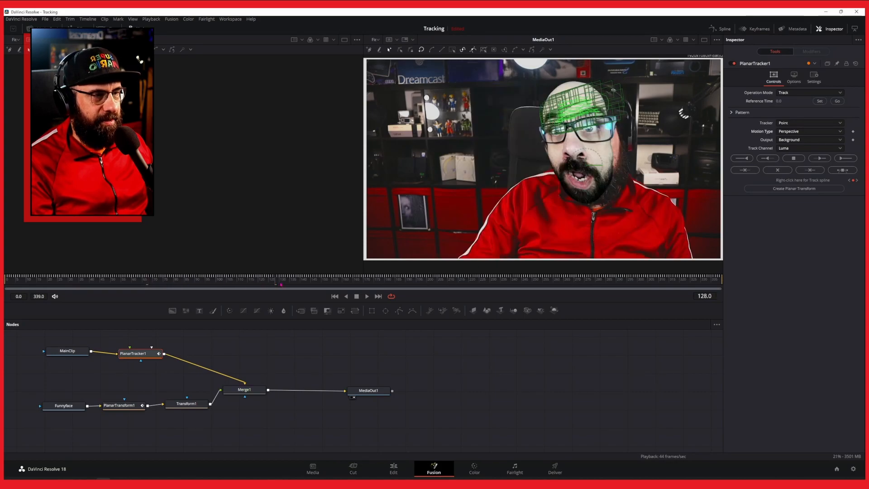
drag(274, 284, 164, 284)
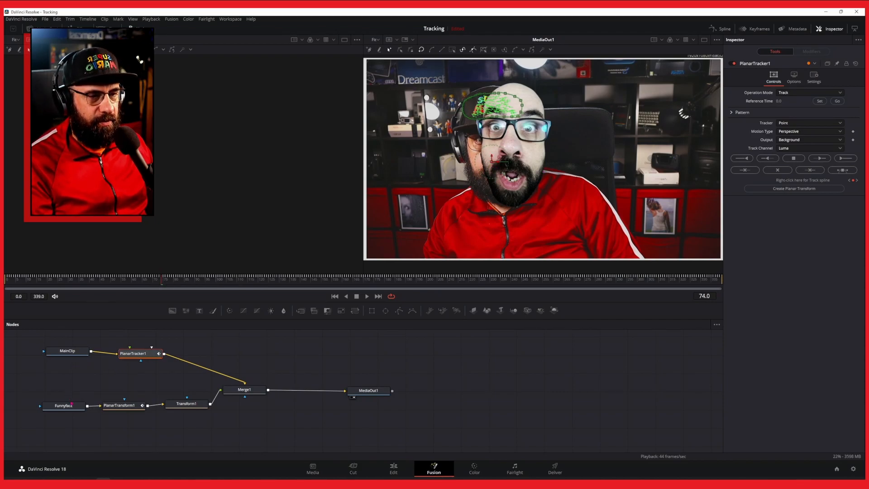
Nudge the face slightly left with Transform1 to align it on the head, then replay the clip from the start.
click(71, 403)
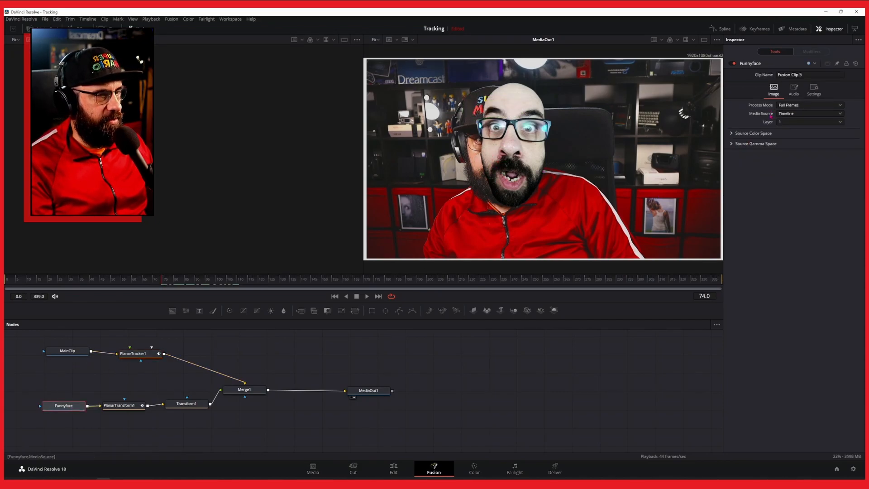
click(186, 403)
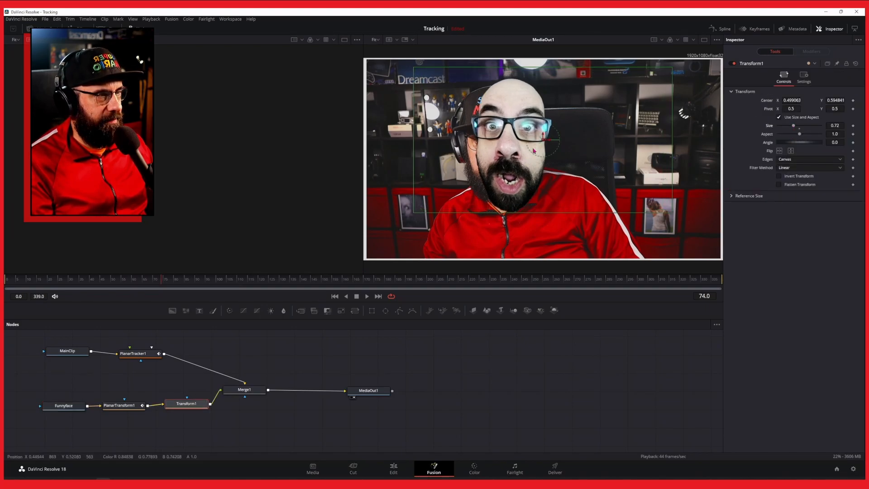
drag(540, 143, 532, 144)
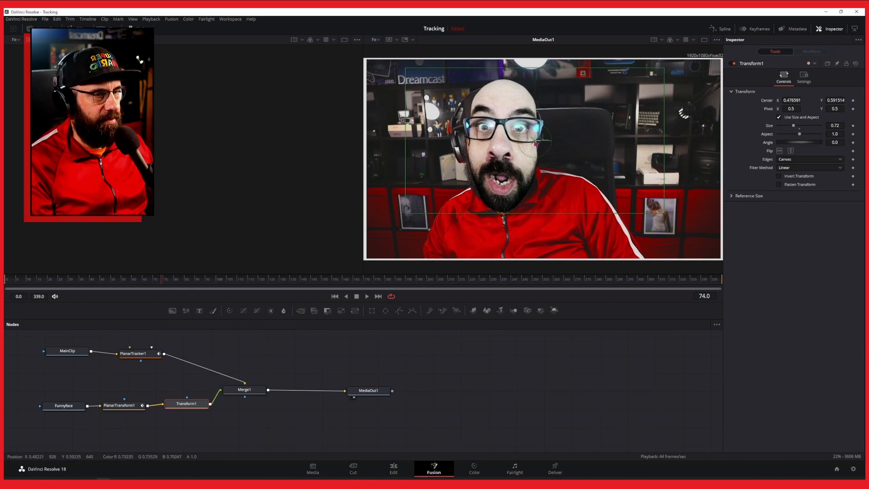
click(30, 280)
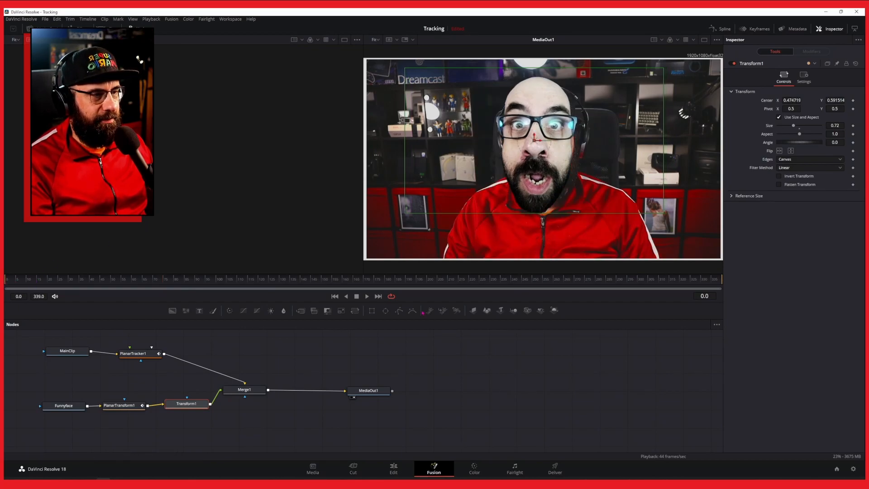
click(367, 297)
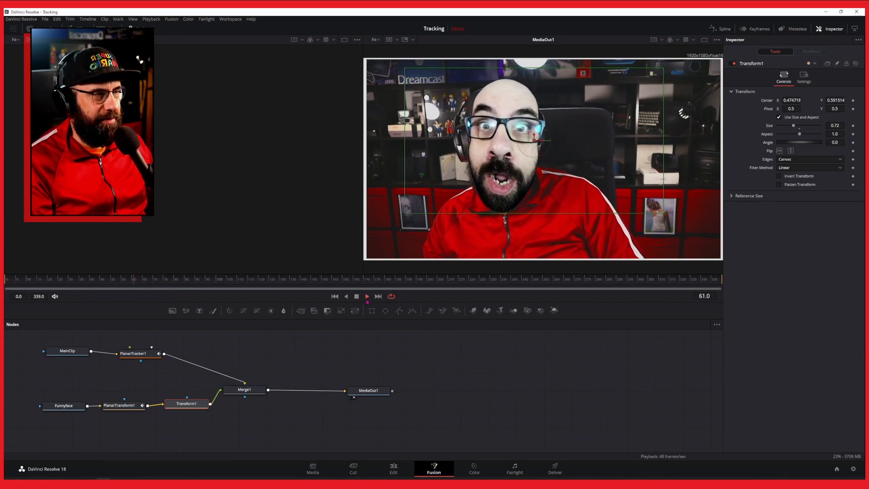